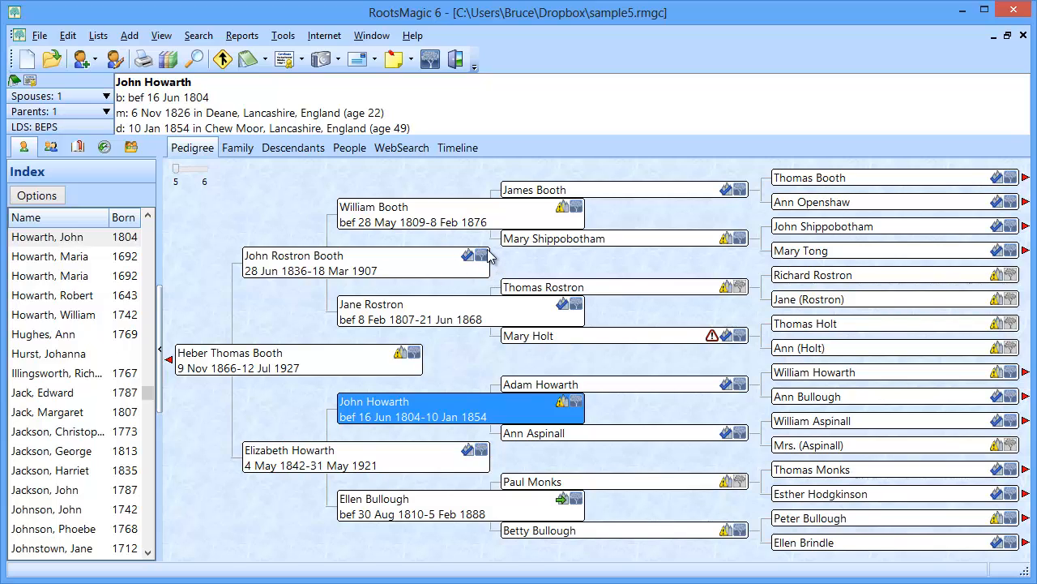
# View the file's FamilySearch support and ordinance duplication-check options, leaving them without saving.
pyautogui.click(284, 36)
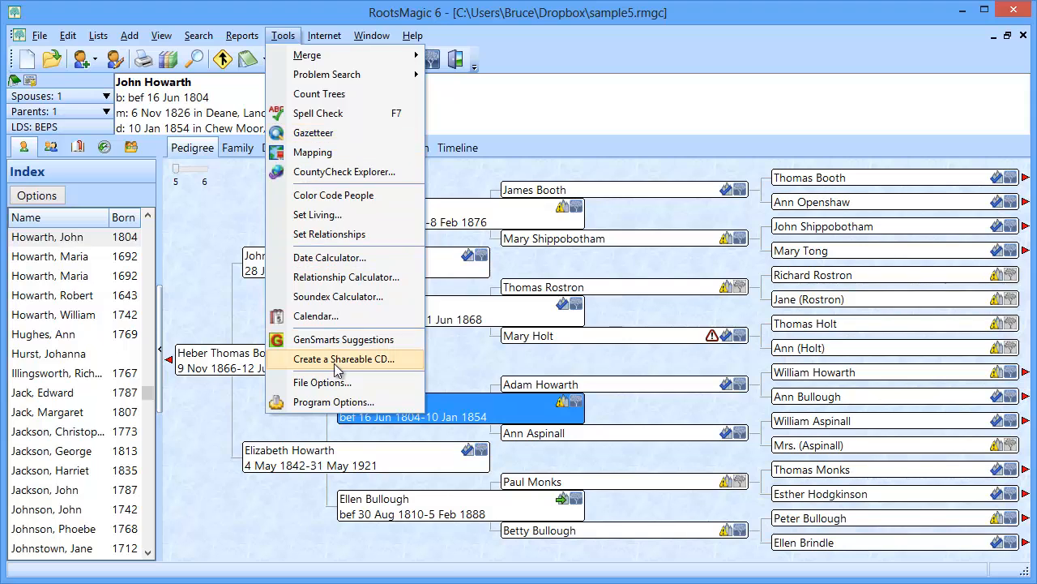
pyautogui.click(346, 385)
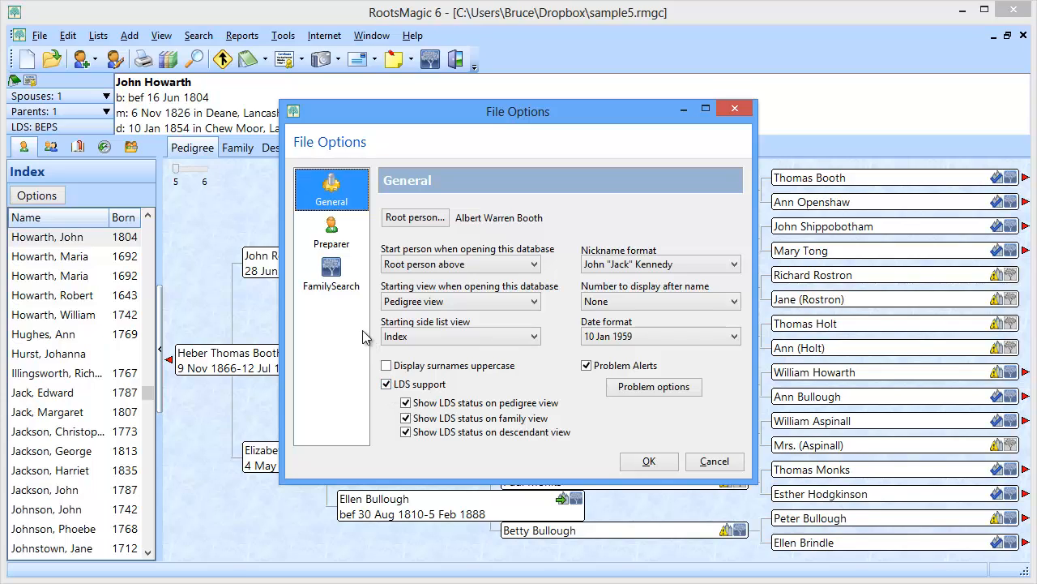
pyautogui.click(340, 275)
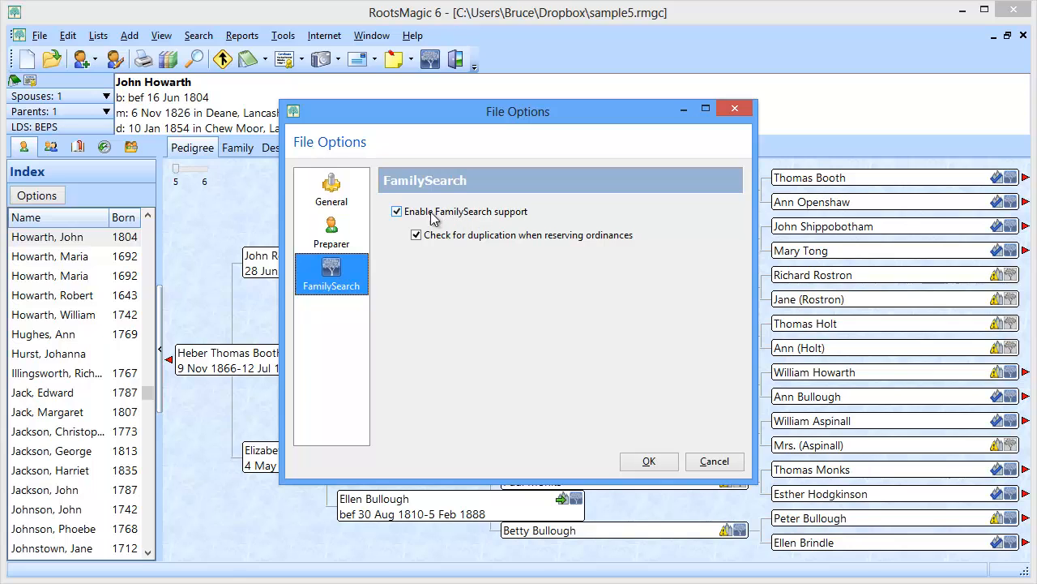
pyautogui.click(714, 461)
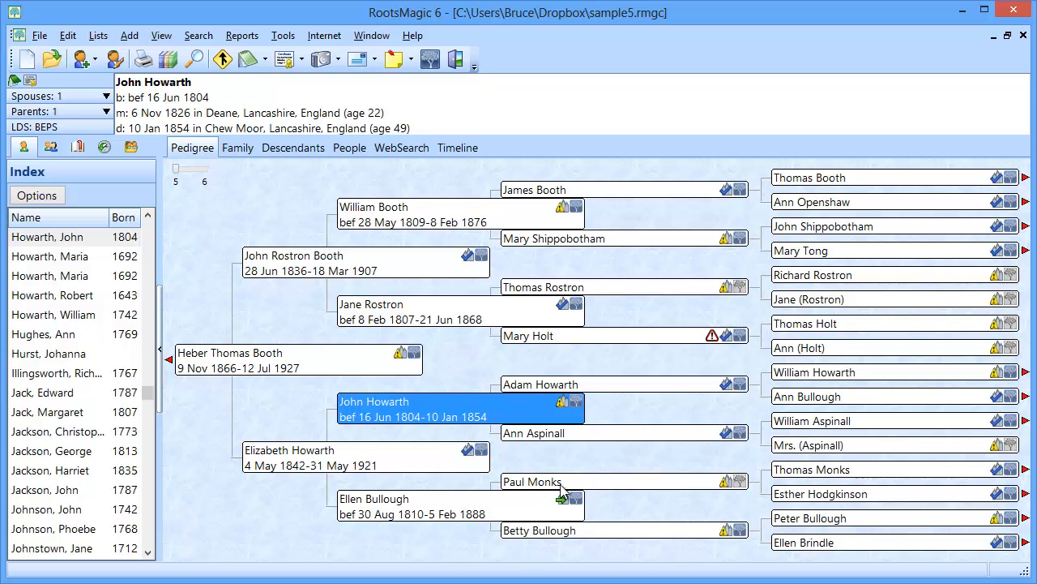
# Match the unmatched father of the maternal grandmother in the pedigree with the possible FamilySearch match born in Bolton le Moors.
pyautogui.click(739, 483)
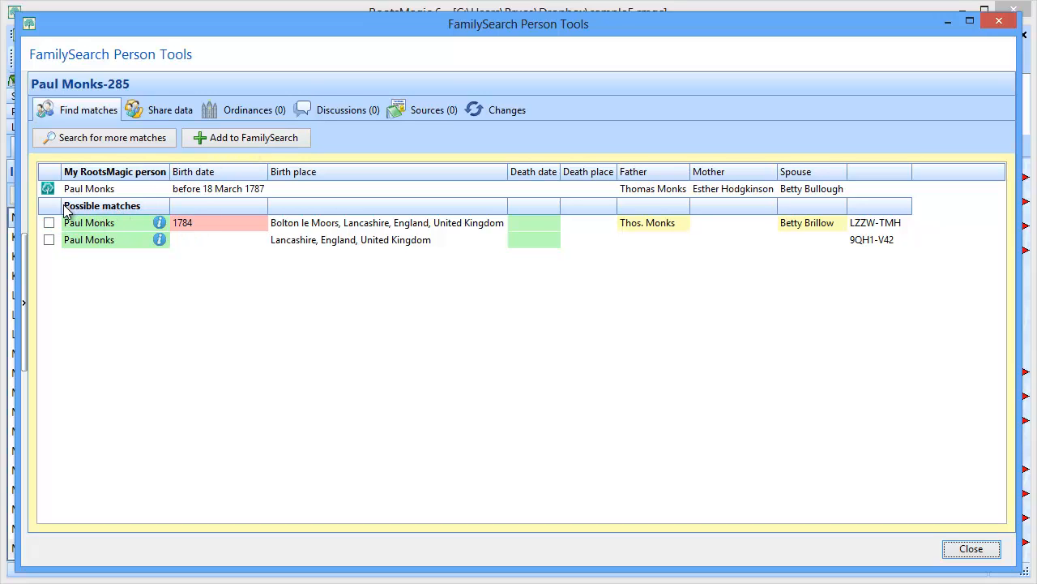
pyautogui.click(49, 223)
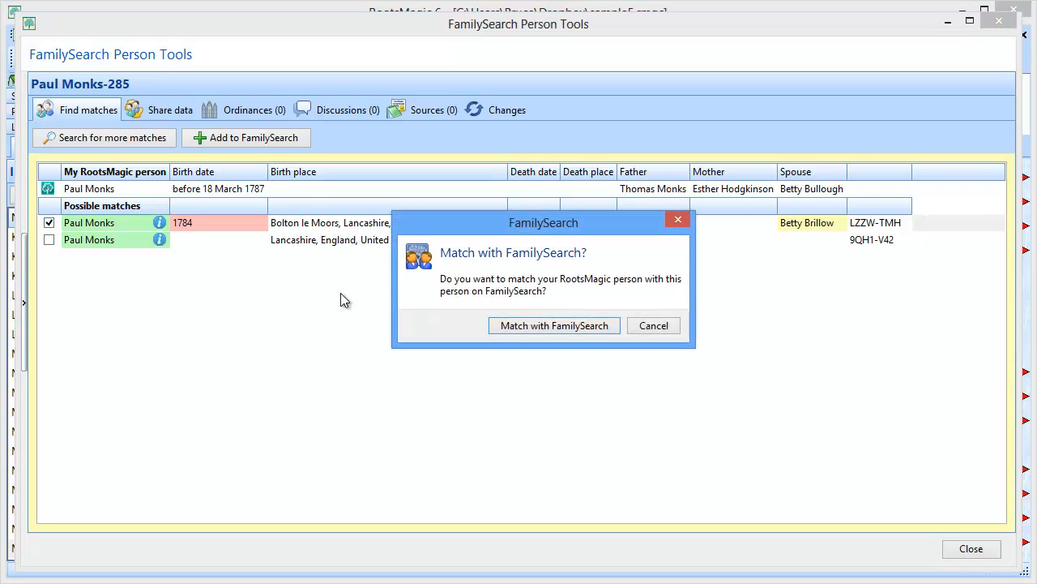
pyautogui.click(514, 326)
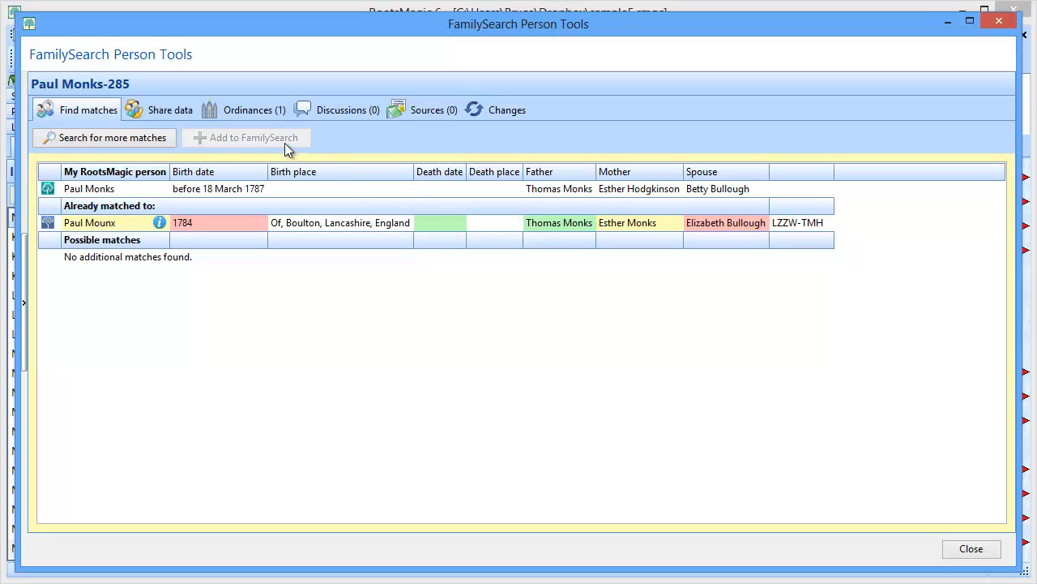
# Copy the official Seal Spouse ordinance of 18 Nov 2008 (SLAKE) to the matched person's spouse in RootsMagic.
pyautogui.click(237, 109)
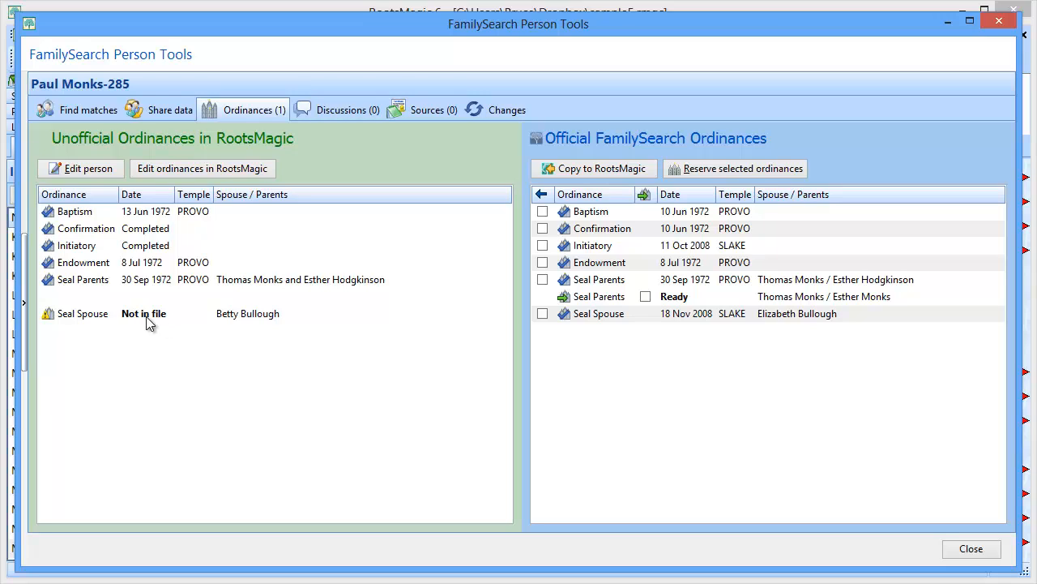
pyautogui.click(543, 314)
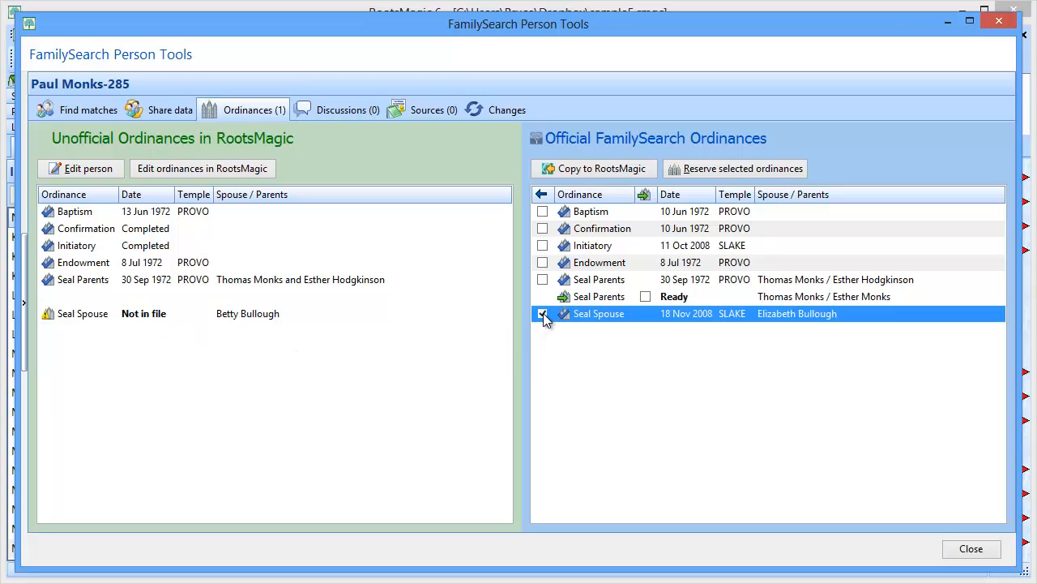
pyautogui.click(563, 173)
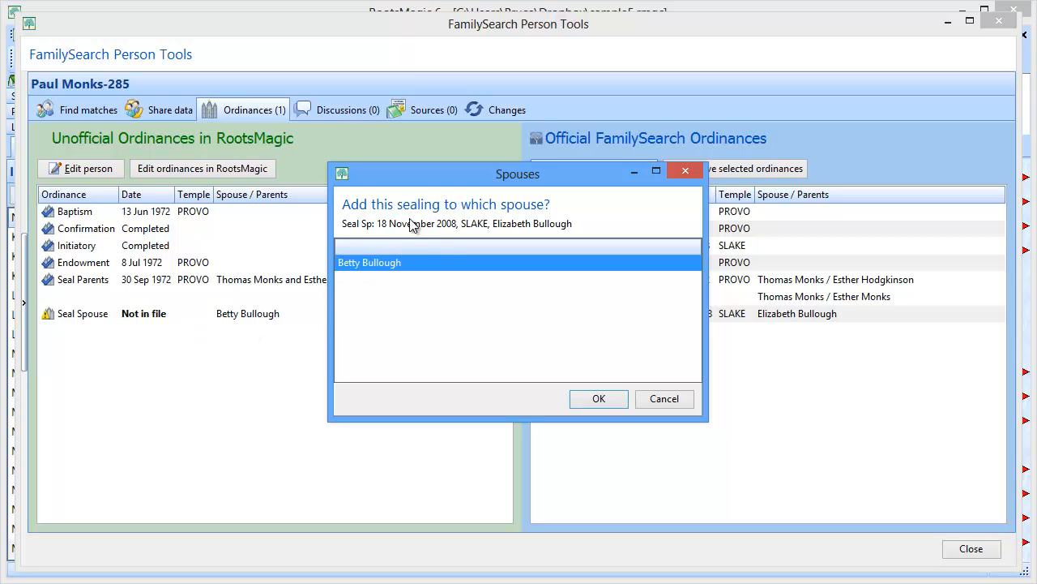
pyautogui.click(582, 398)
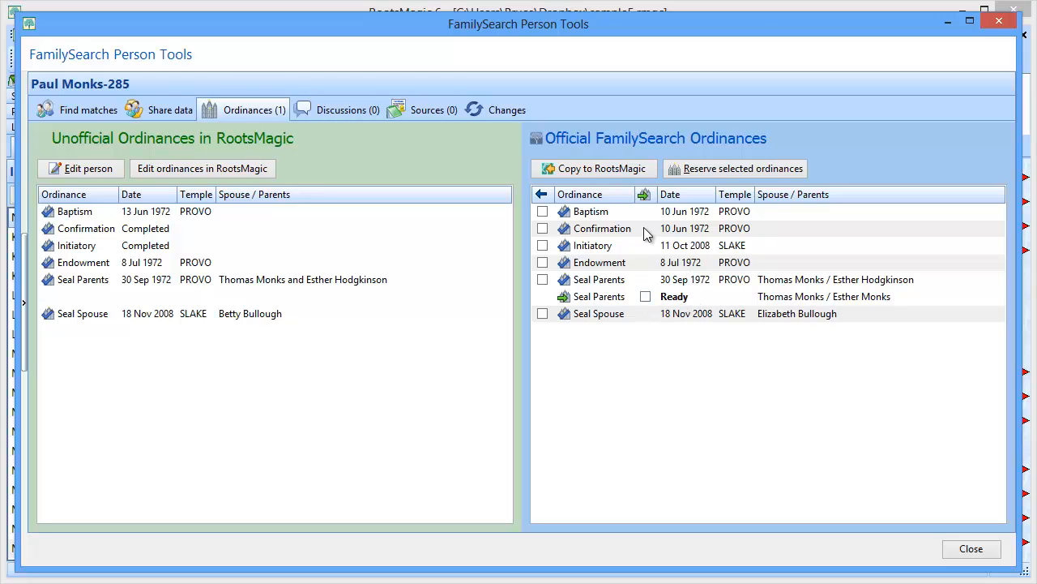
# Compare the person's parents in RootsMagic and FamilySearch to check whether the ready Seal Parents ordinance duplicates a completed one.
pyautogui.click(645, 296)
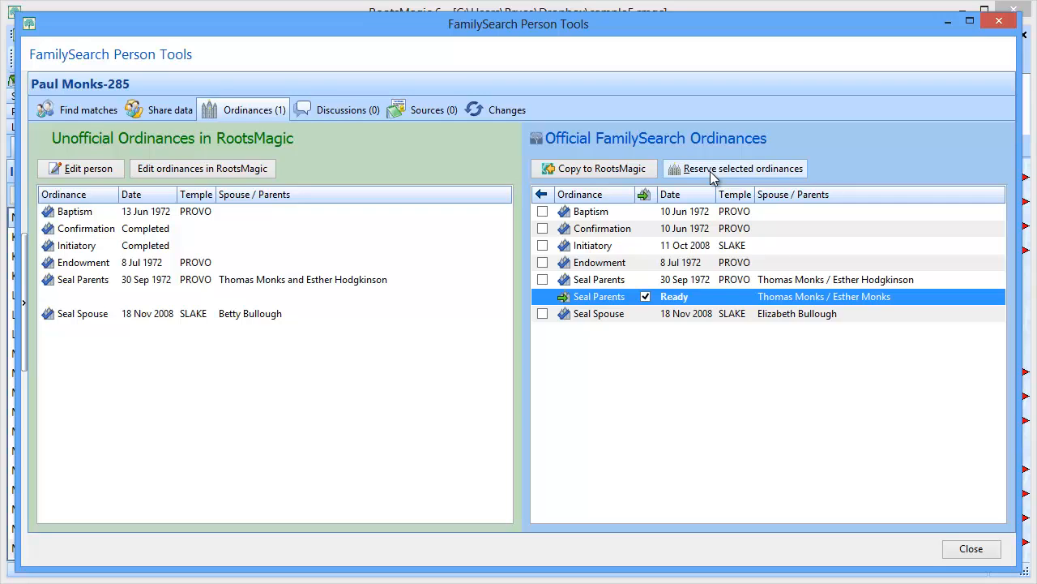
pyautogui.click(646, 297)
pyautogui.click(160, 110)
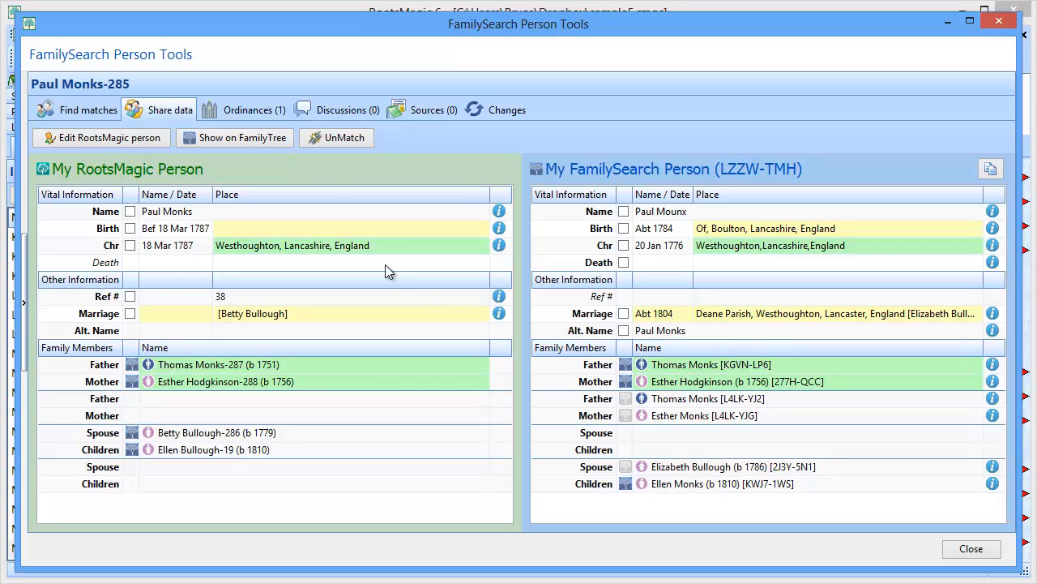
pyautogui.click(241, 109)
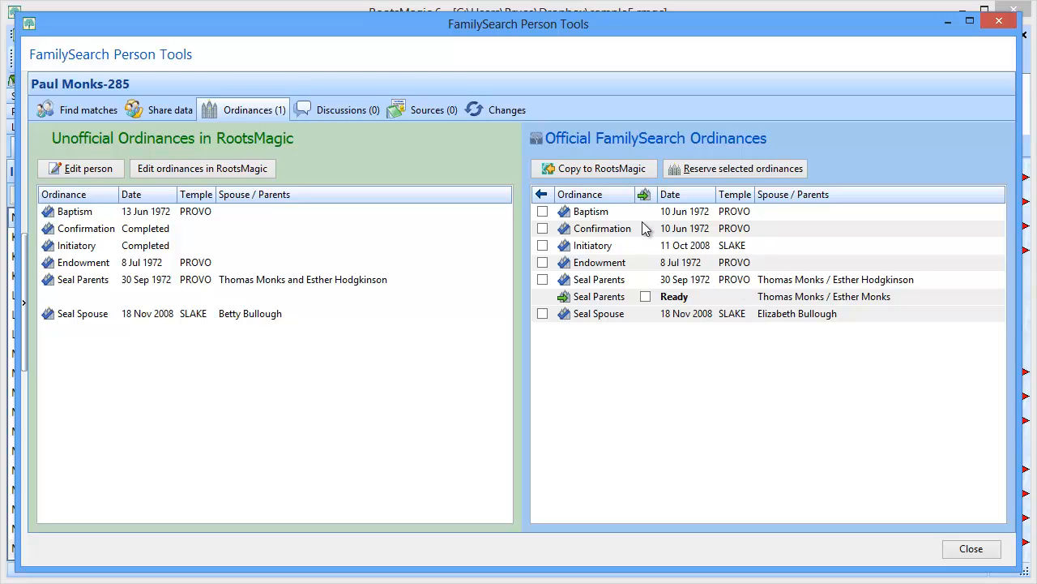
# Try out reserving the ready Seal Parents ordinance with the compliance statement accepted and "I will do the ordinances" chosen, and cancel the reservation.
pyautogui.click(646, 298)
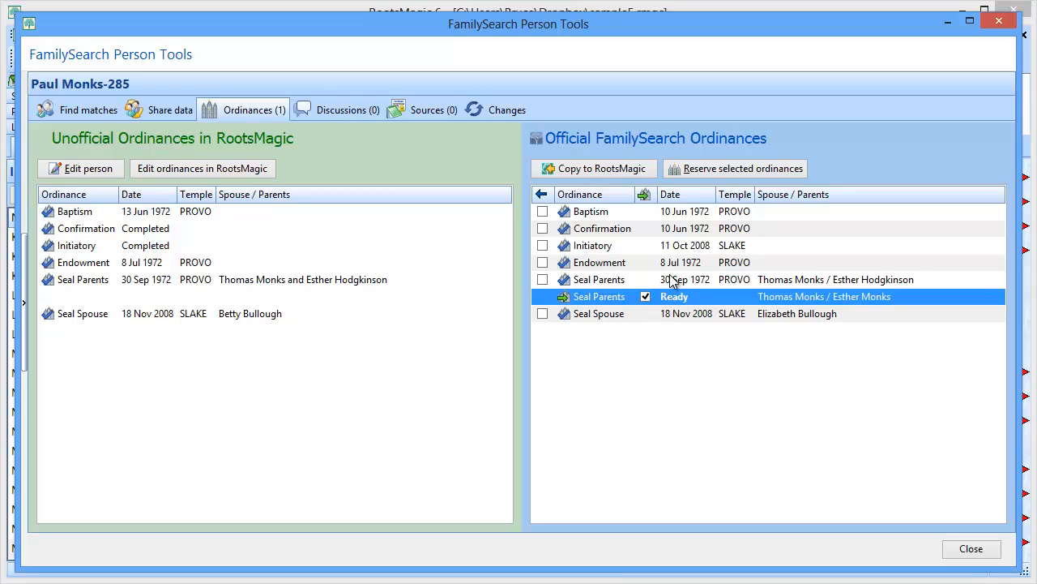
pyautogui.click(737, 171)
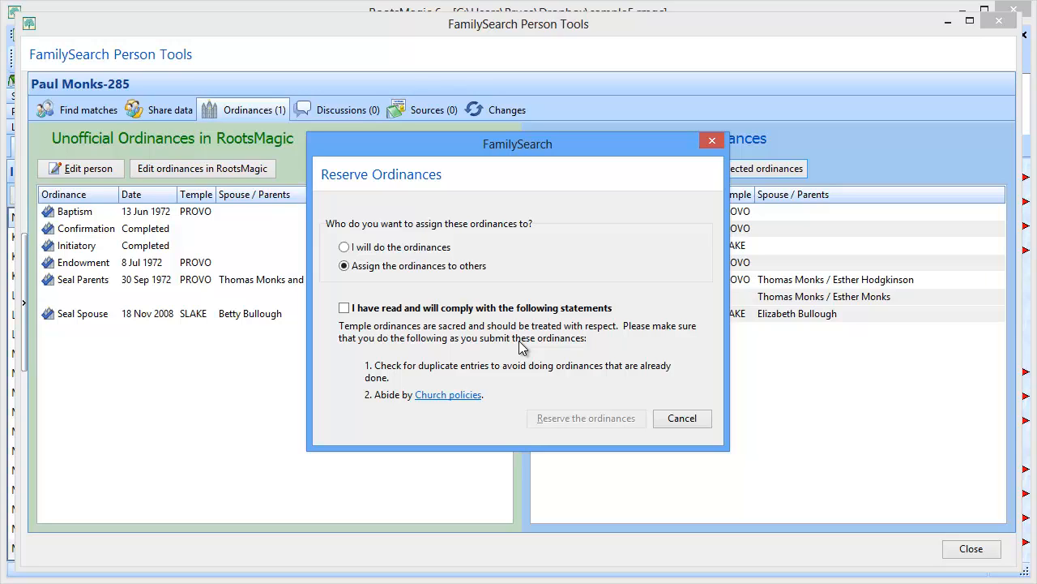
pyautogui.click(401, 313)
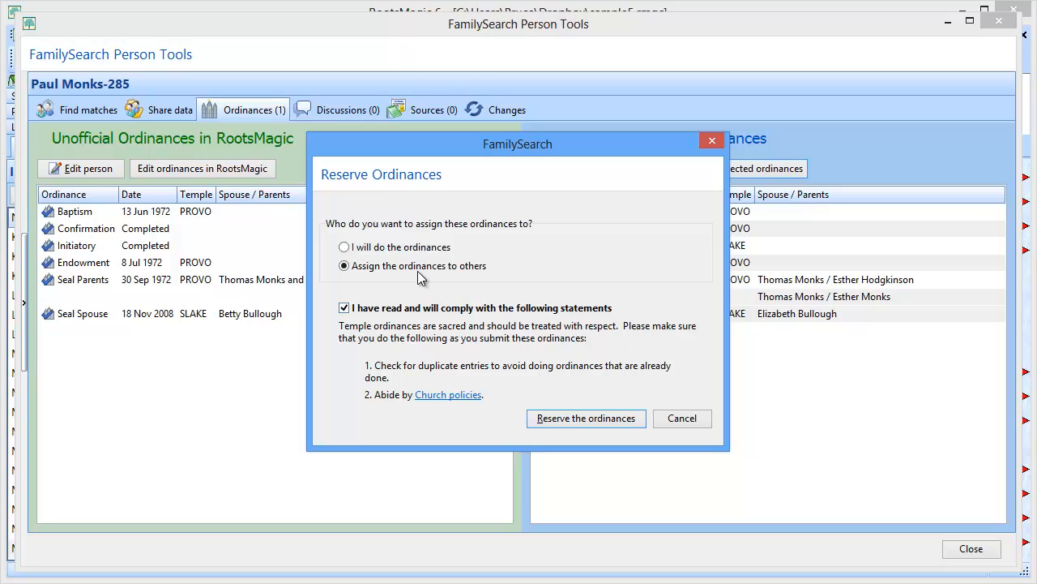
pyautogui.click(384, 251)
pyautogui.click(673, 422)
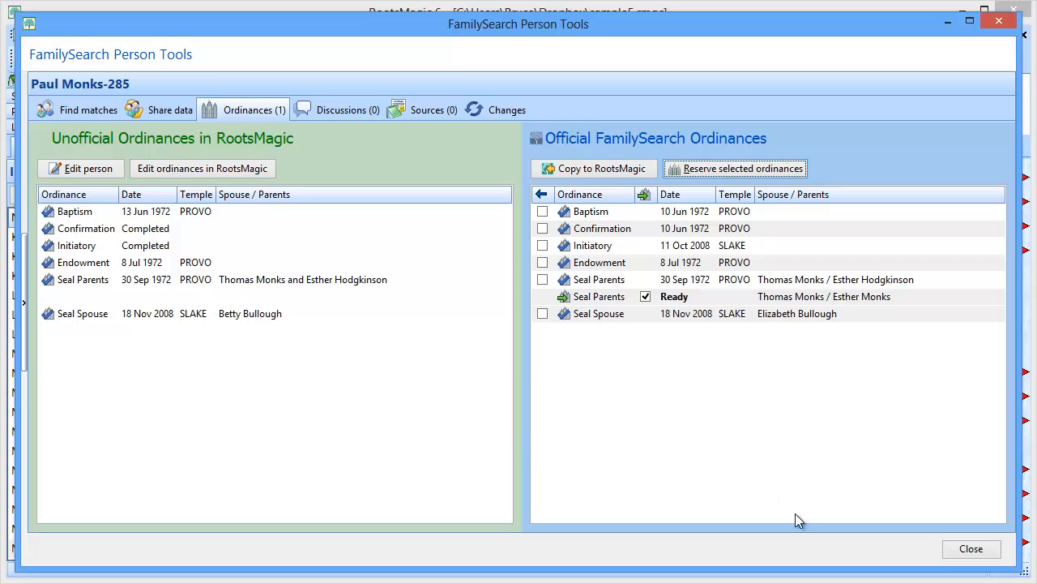
# Leave the person's FamilySearch tools and open the temple ordinance reservations through FamilySearch Central.
pyautogui.click(969, 550)
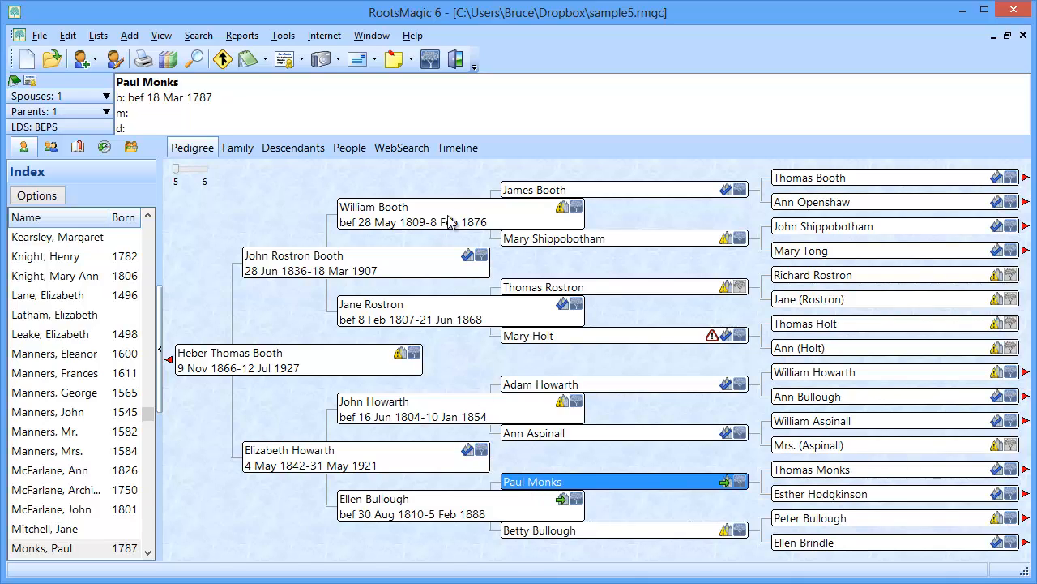
pyautogui.click(430, 60)
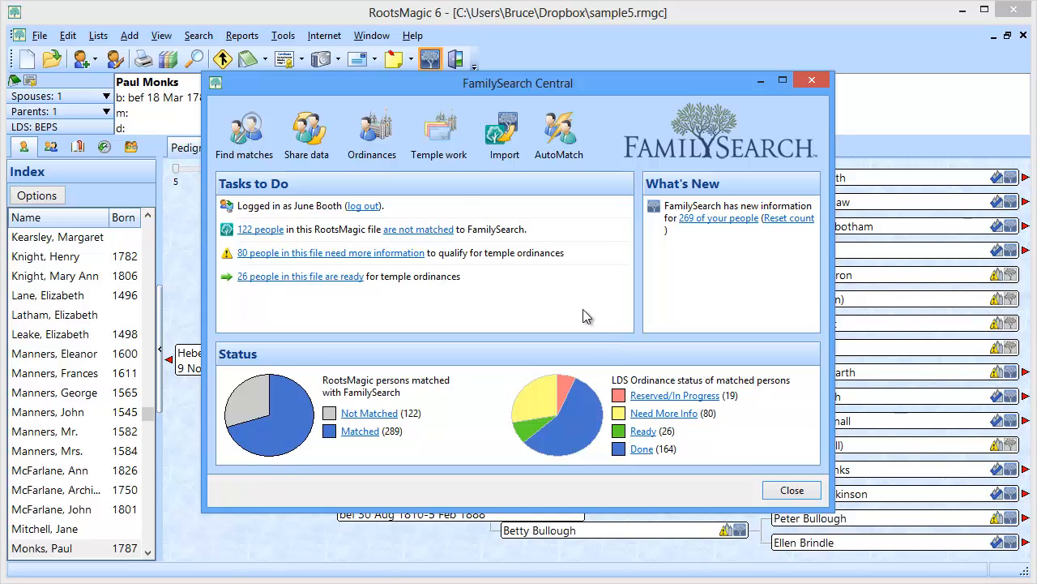
pyautogui.click(438, 132)
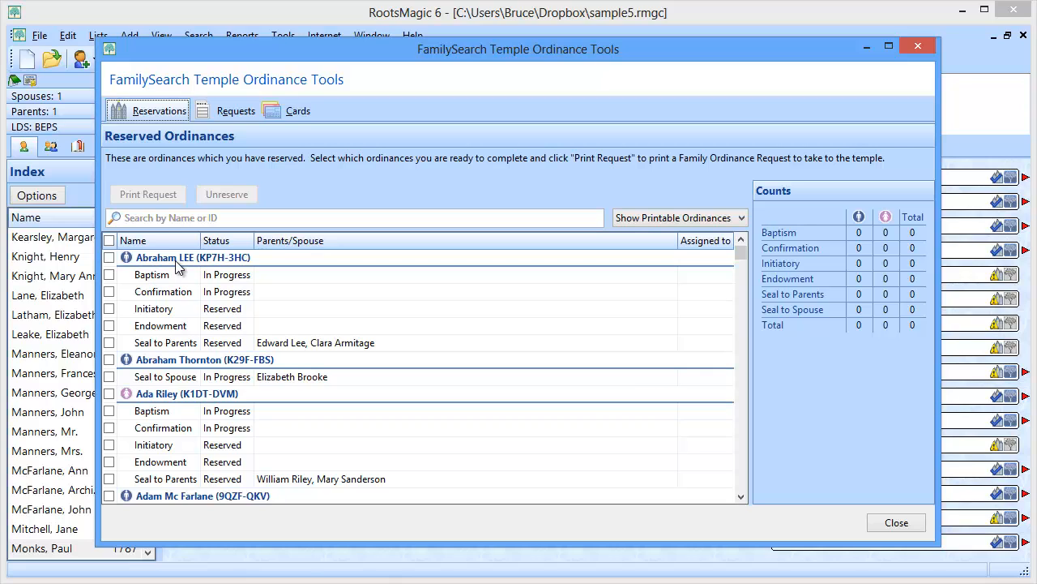
# Try selecting all of the first person's reserved ordinances, a single baptism and the whole list, and clear every selection.
pyautogui.click(110, 257)
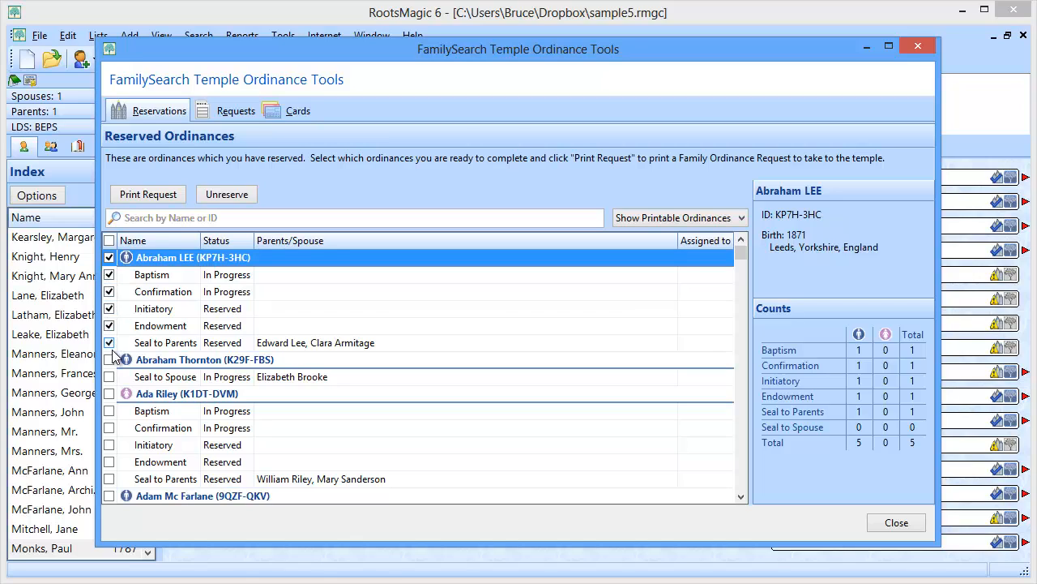
pyautogui.click(110, 411)
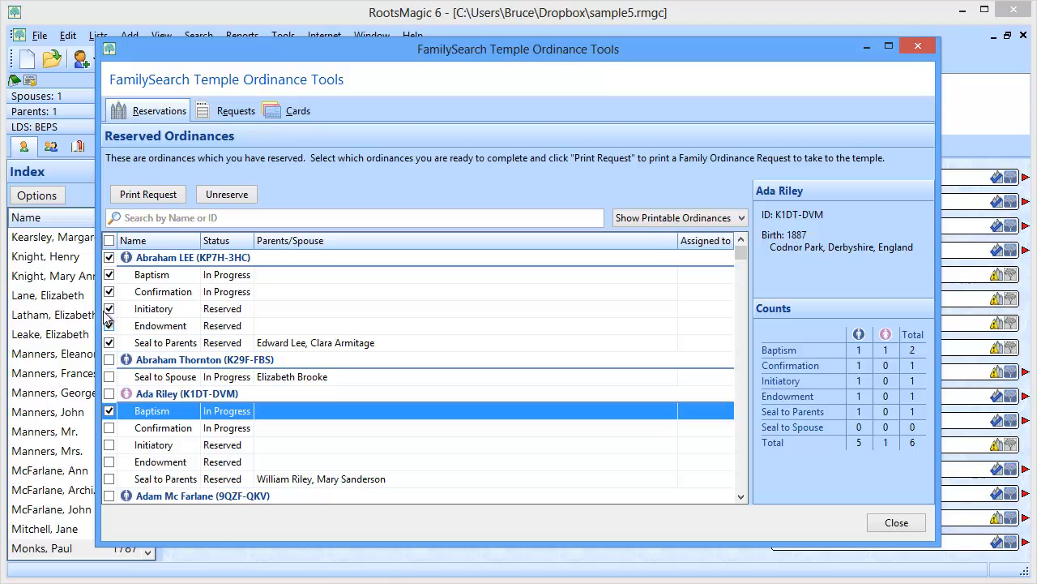
pyautogui.click(109, 241)
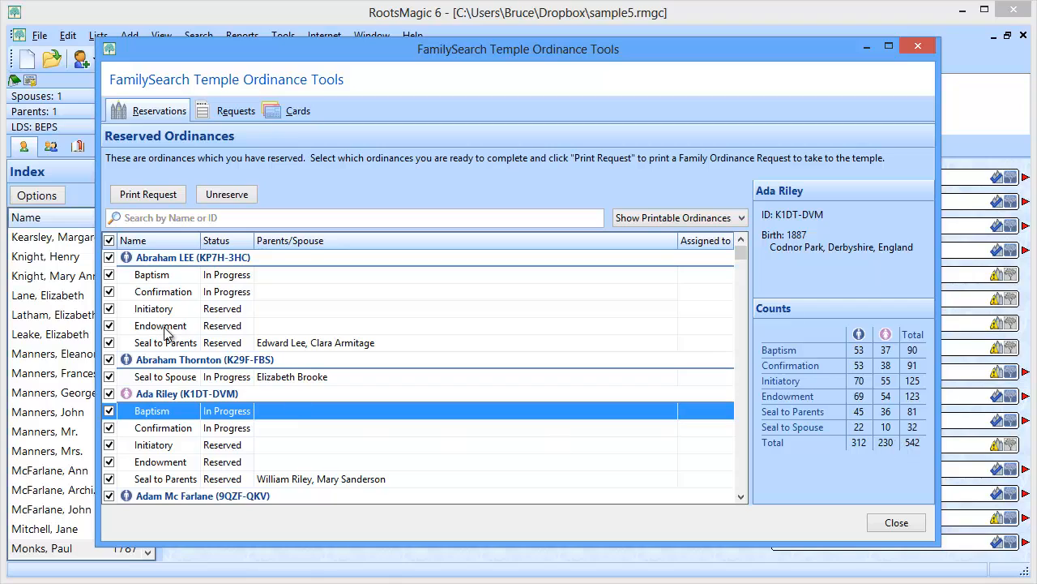
pyautogui.click(109, 241)
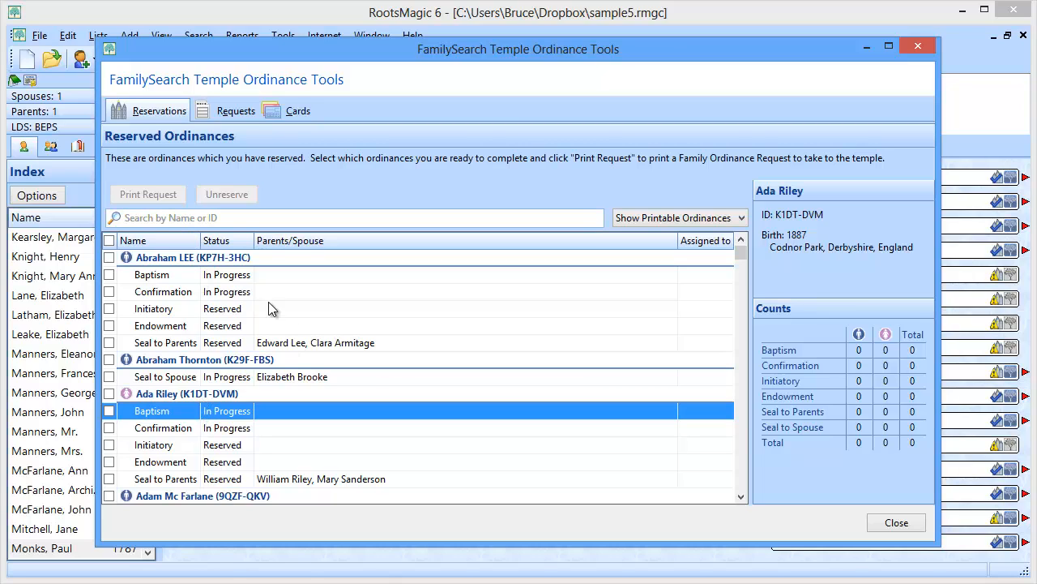
# Browse the reserved ordinances, search them by a surname to review the matching people, and clear the search.
pyautogui.scroll(-5, 239, 319)
pyautogui.scroll(-10, 239, 318)
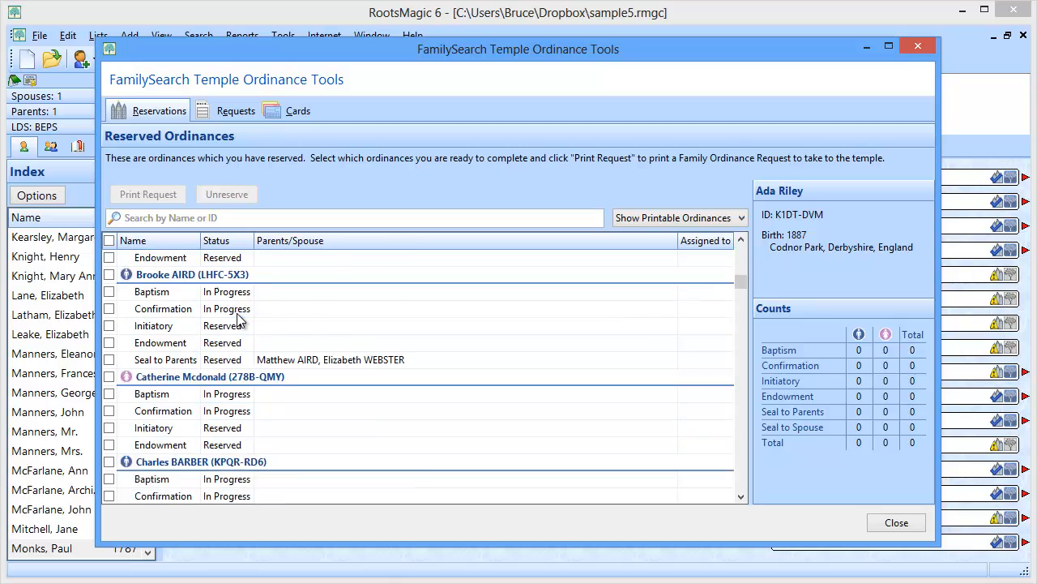
pyautogui.scroll(15, 240, 318)
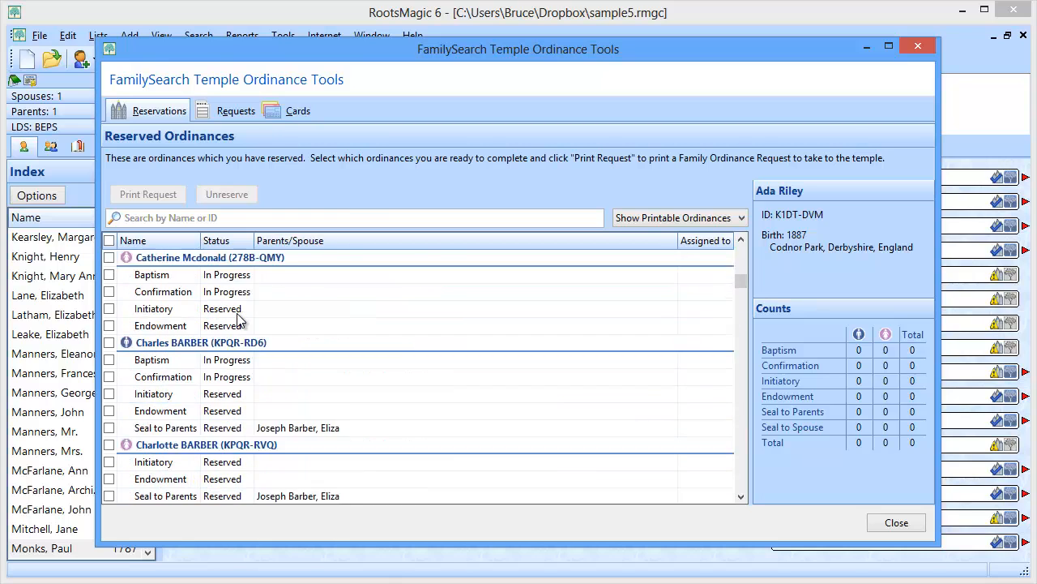
pyautogui.click(185, 218)
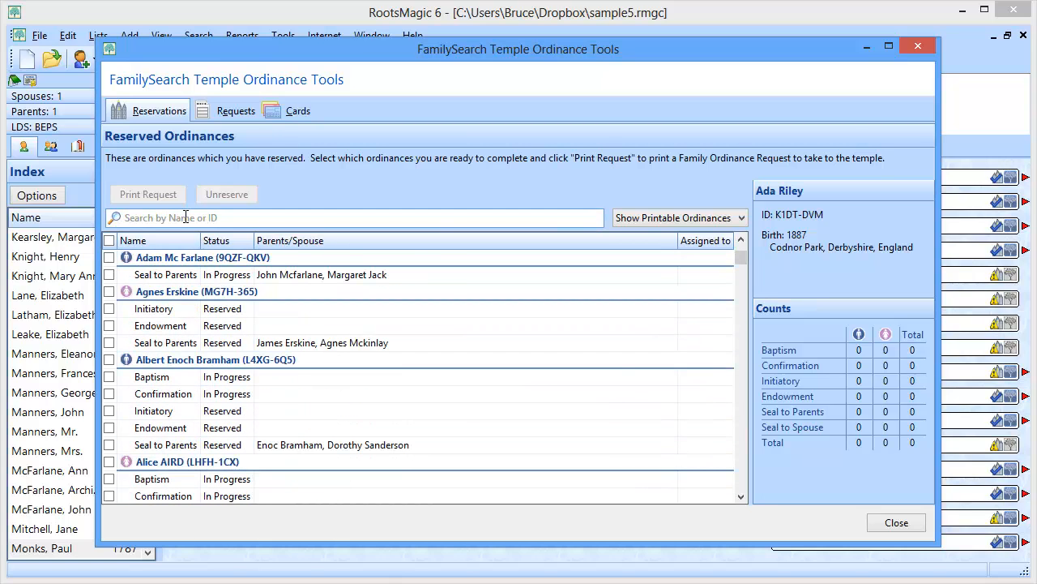
pyautogui.write('smith')
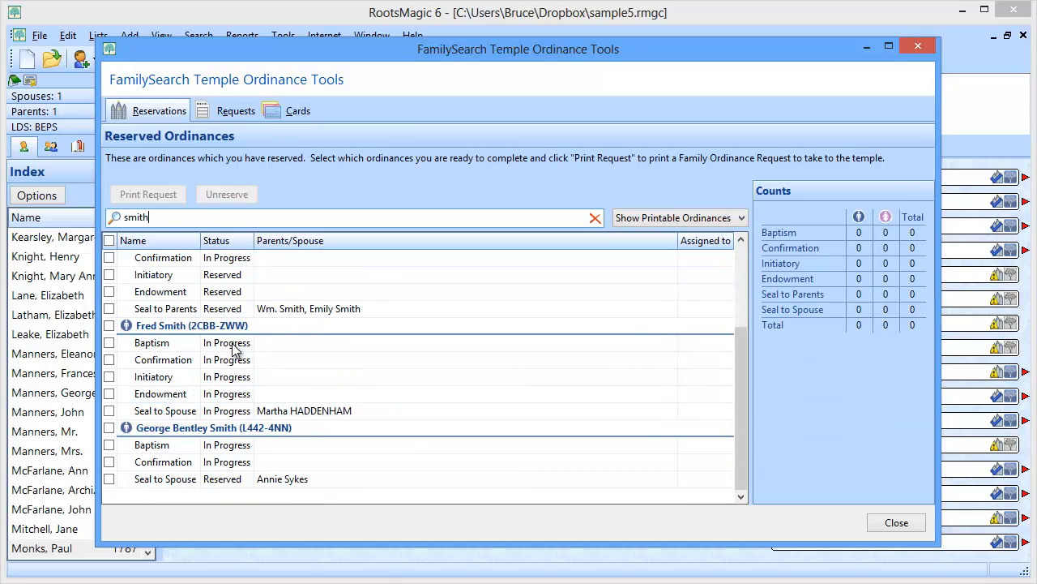
pyautogui.moveTo(741, 378); pyautogui.dragTo(695, 415)
pyautogui.press('BackSpace')
pyautogui.press('BackSpace')
pyautogui.press('BackSpace')
pyautogui.press('BackSpace')
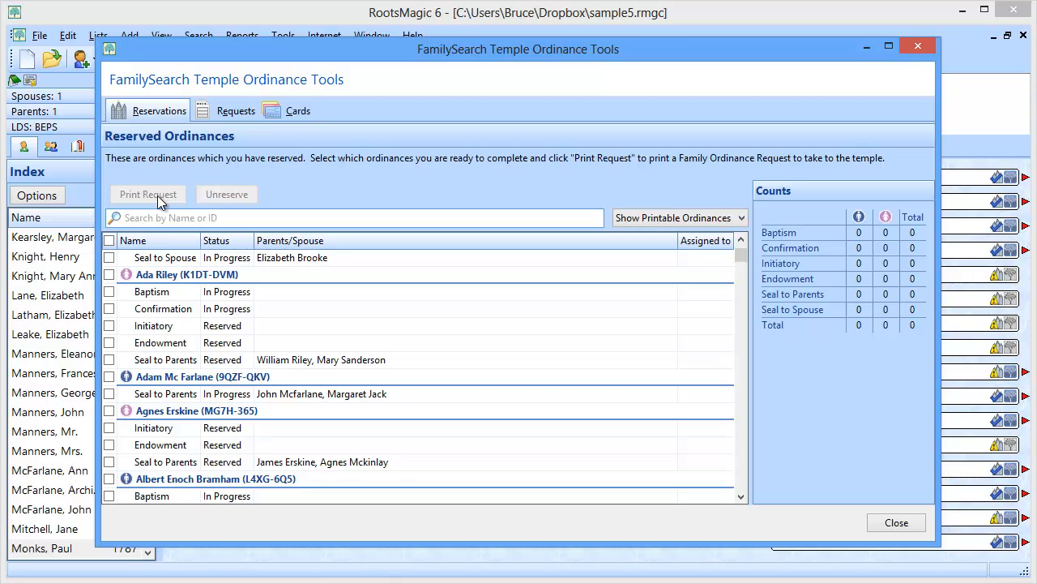
# View the people included in the Family Ordinance Request dated 23 Mar 2010.
pyautogui.click(225, 114)
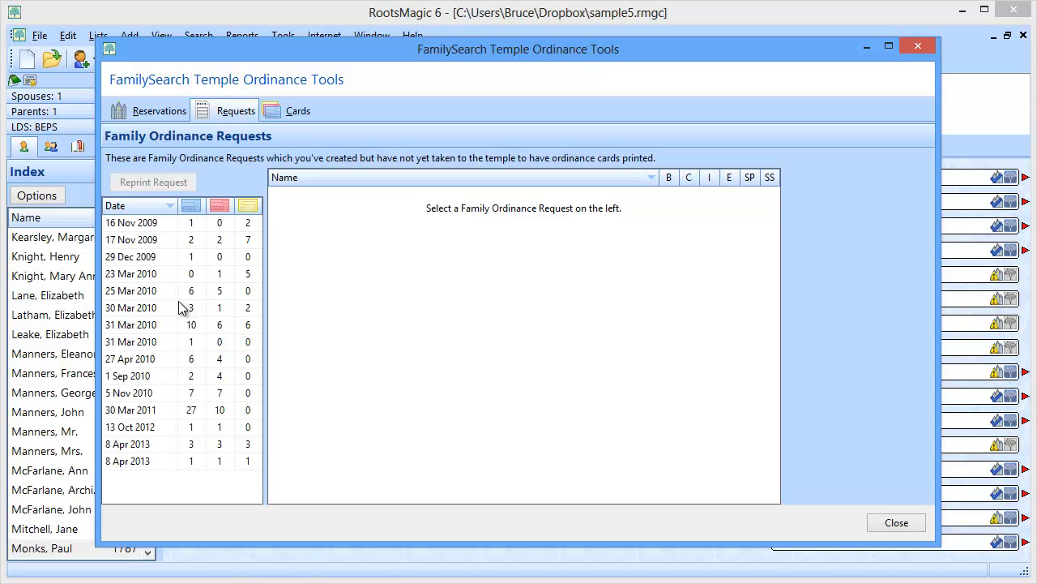
pyautogui.click(136, 273)
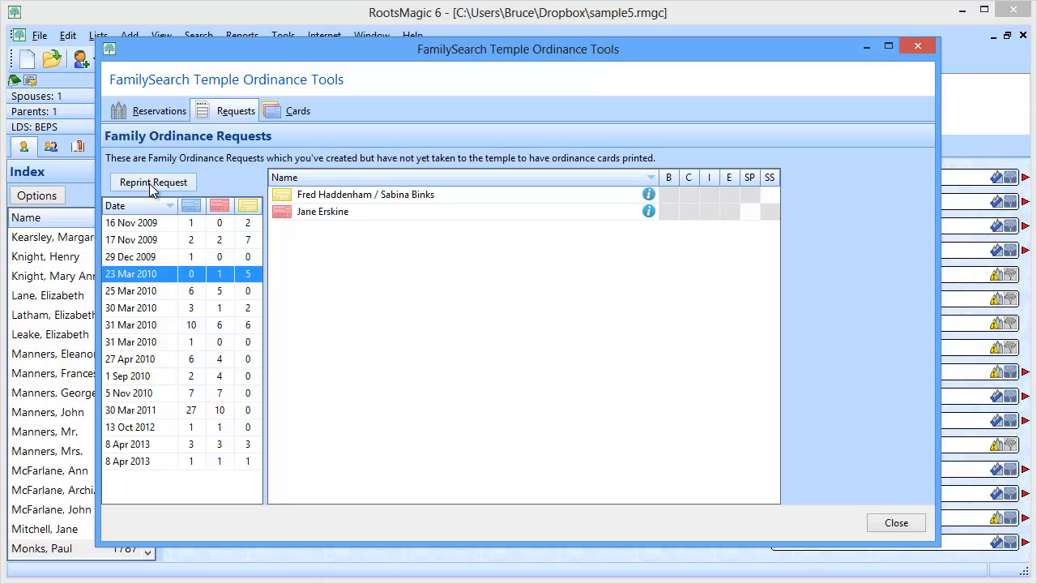
# In the temple ordinance cards, give the seven blue cards without a check mark (rows 1, 4, 5, 10, 11, 14 and 15) to helper 4th Ward YM.
pyautogui.click(290, 110)
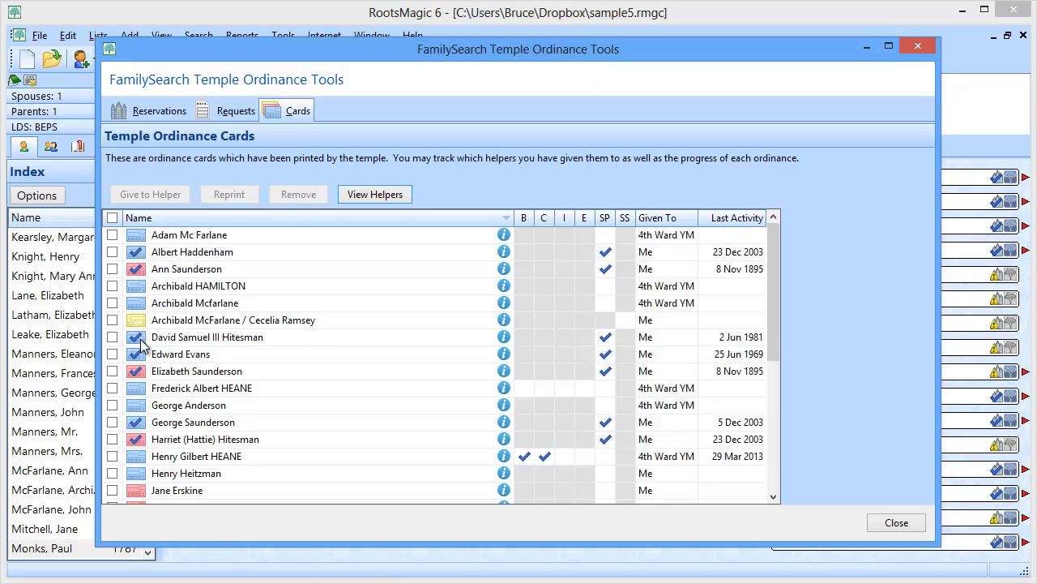
pyautogui.click(111, 235)
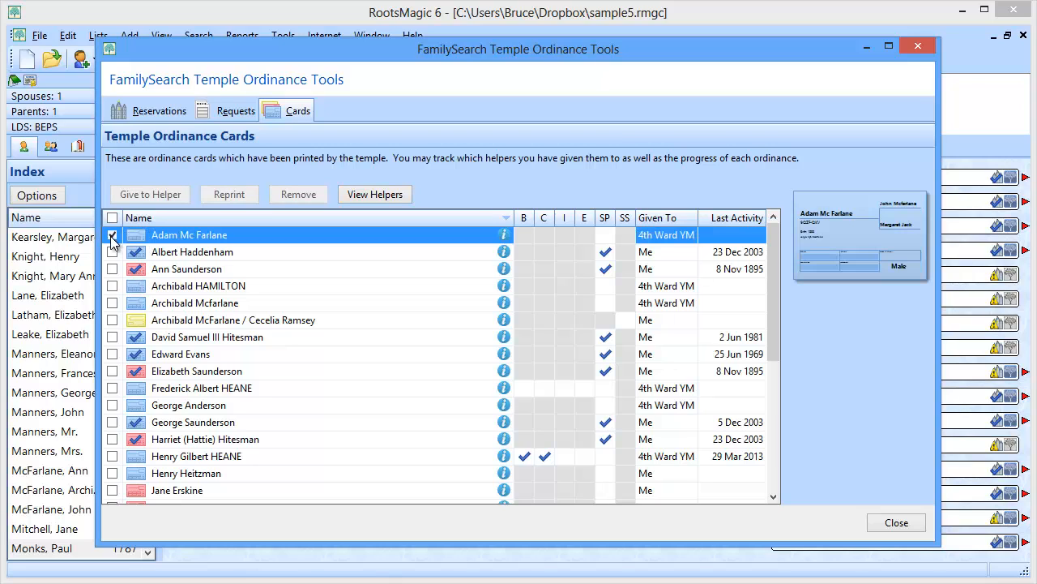
pyautogui.click(111, 285)
pyautogui.click(113, 303)
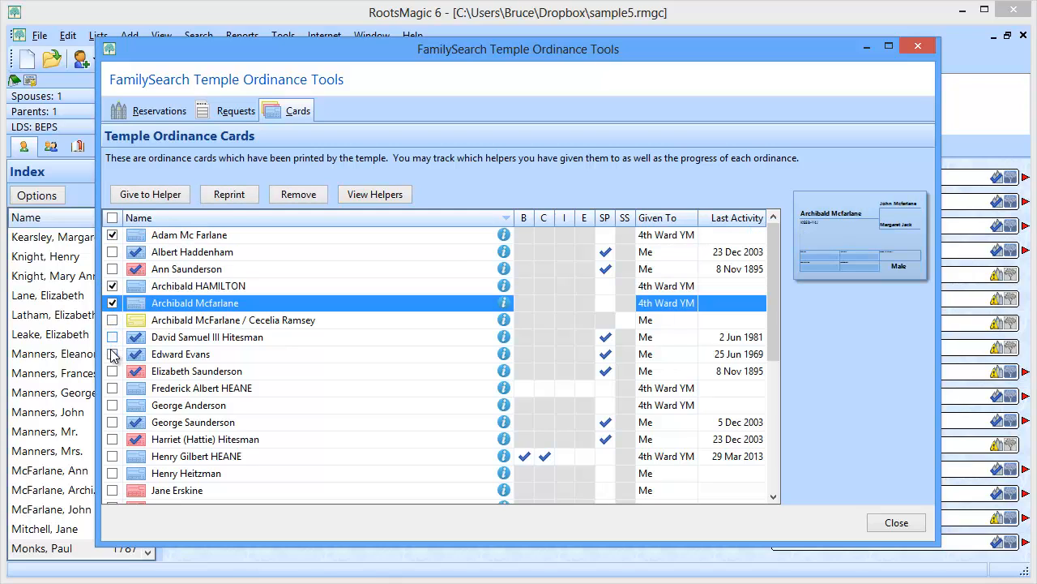
pyautogui.click(112, 389)
pyautogui.click(112, 405)
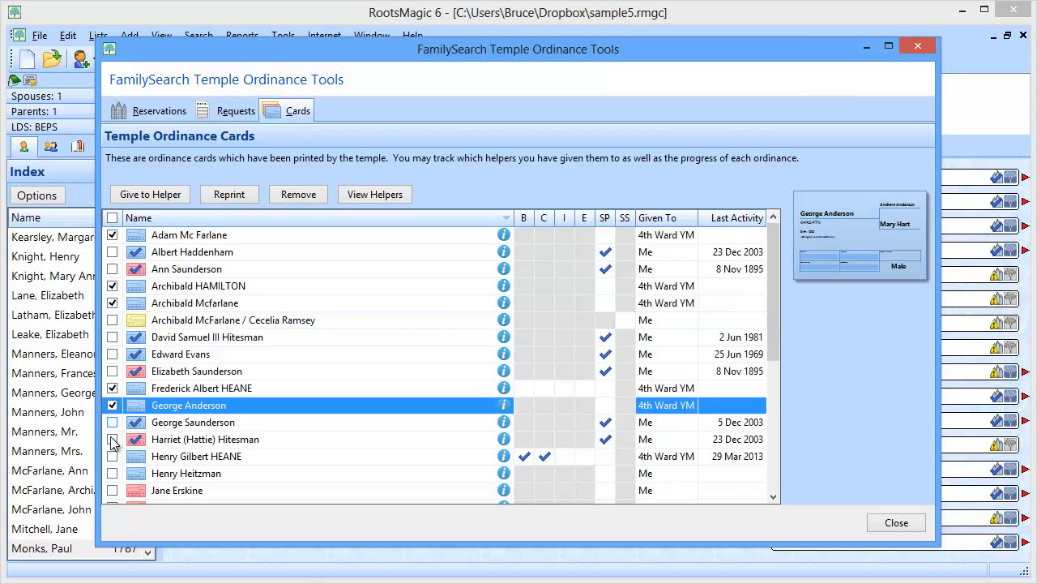
pyautogui.click(112, 456)
pyautogui.click(112, 473)
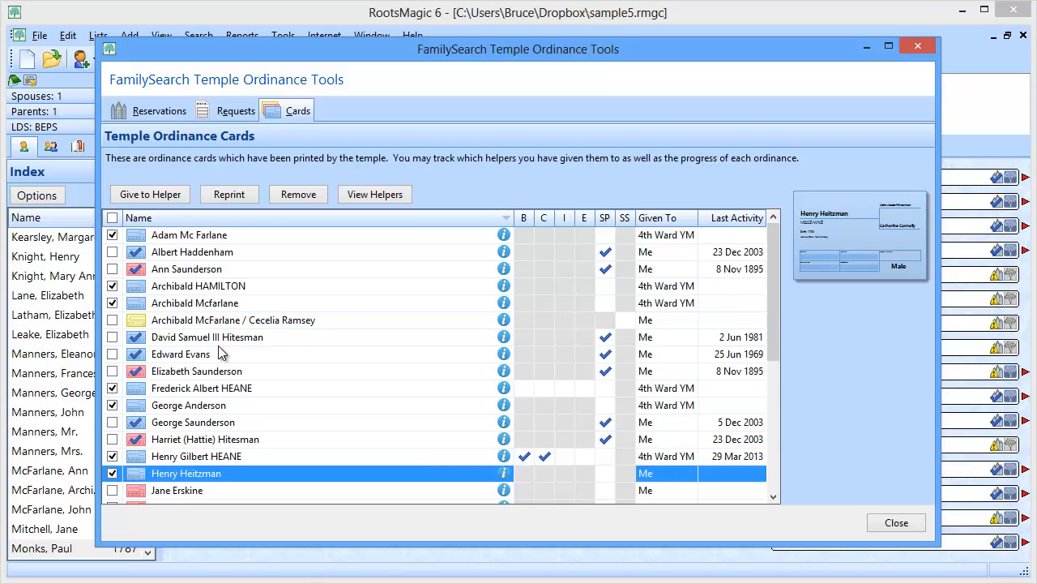
pyautogui.click(147, 195)
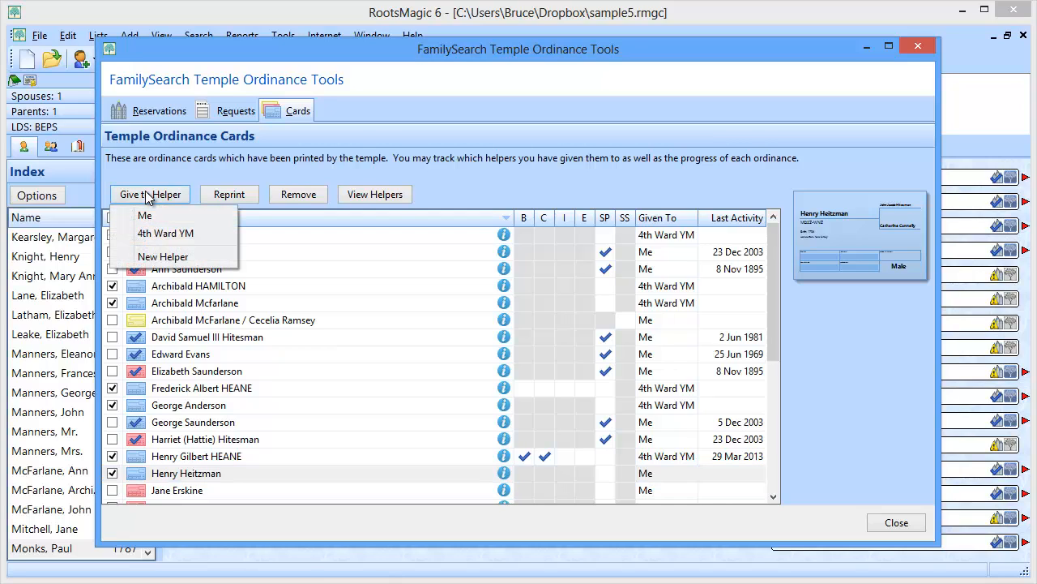
pyautogui.click(180, 234)
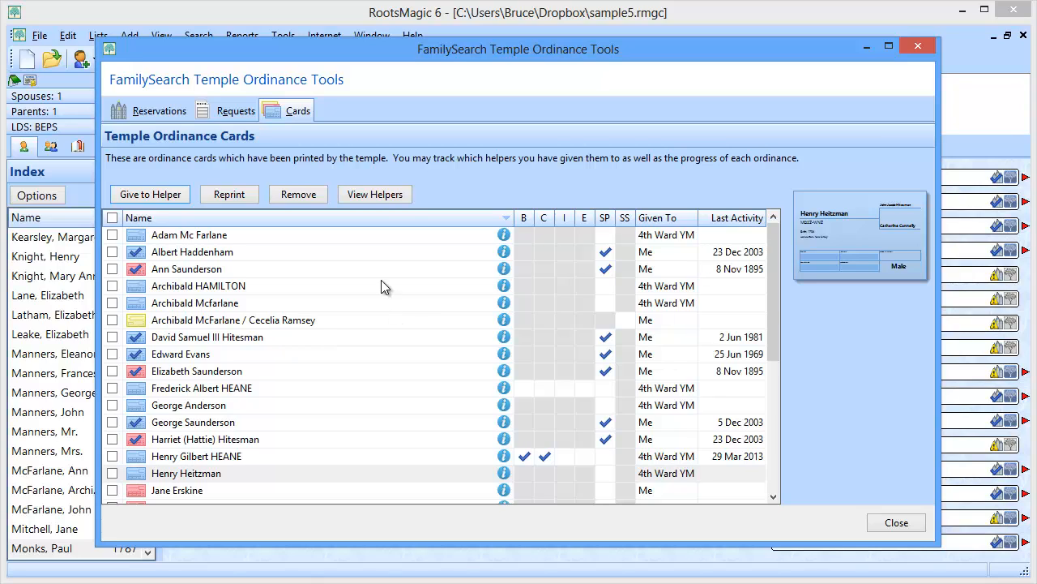
# Review the temple card helpers' progress and leave the temple ordinance tools and FamilySearch Central for the pedigree view.
pyautogui.click(369, 195)
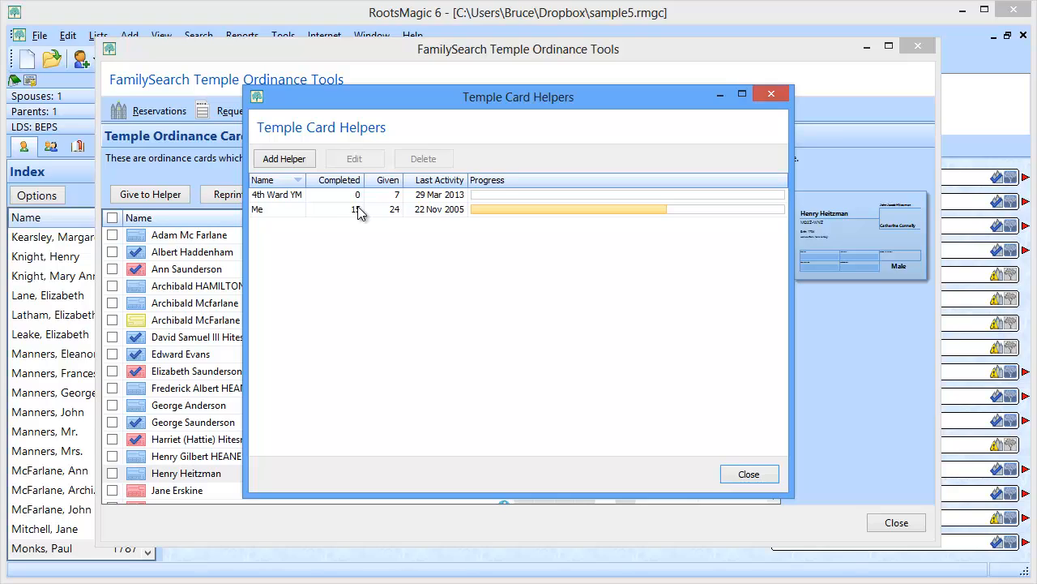
pyautogui.click(748, 474)
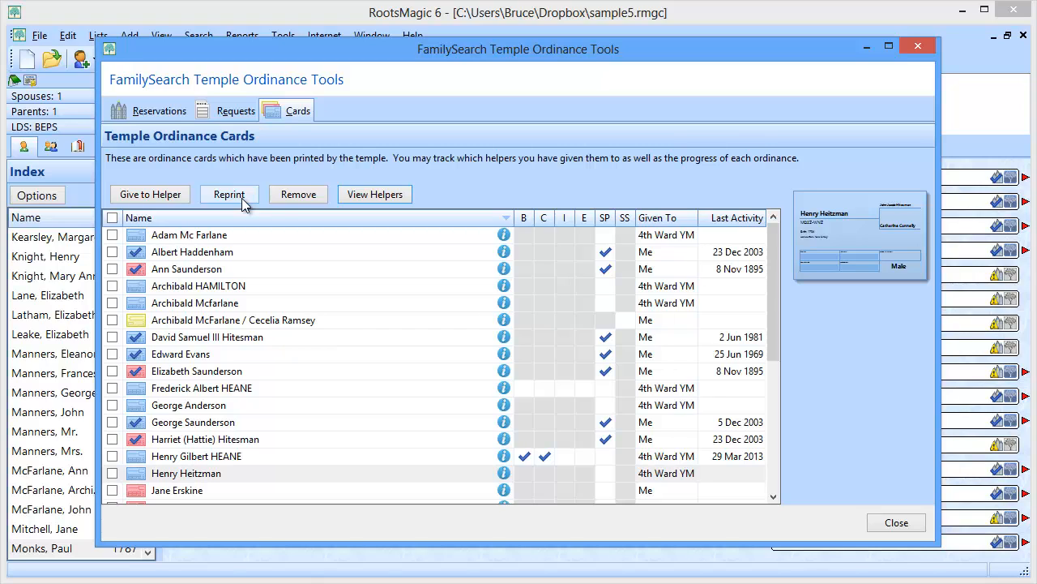
pyautogui.click(897, 522)
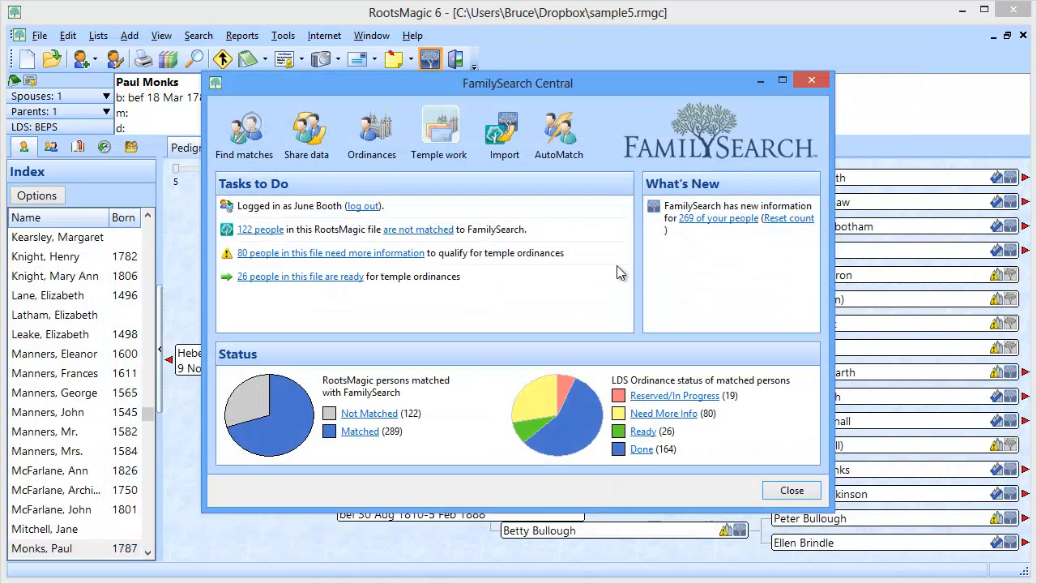
pyautogui.click(791, 490)
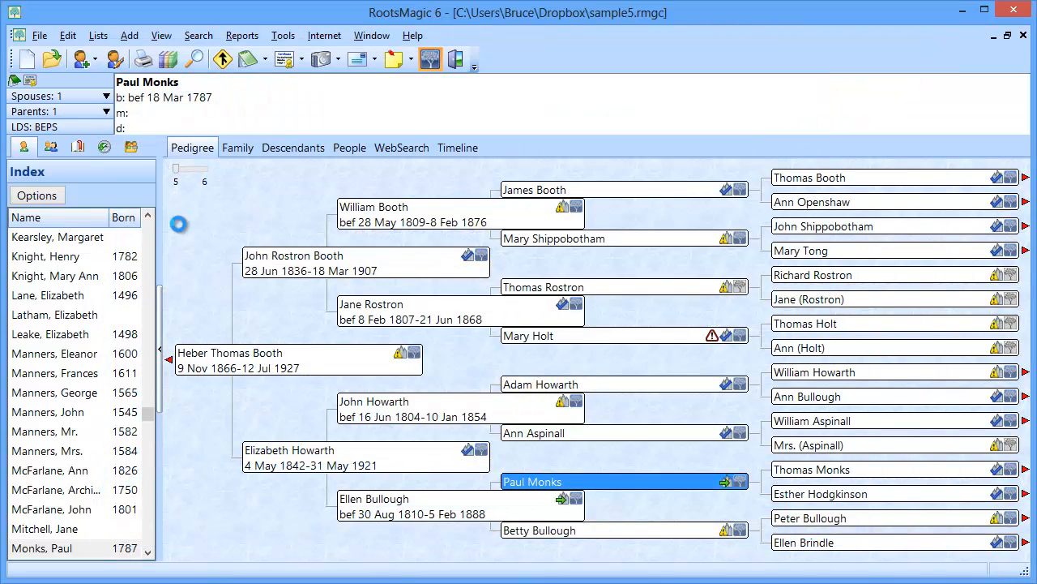